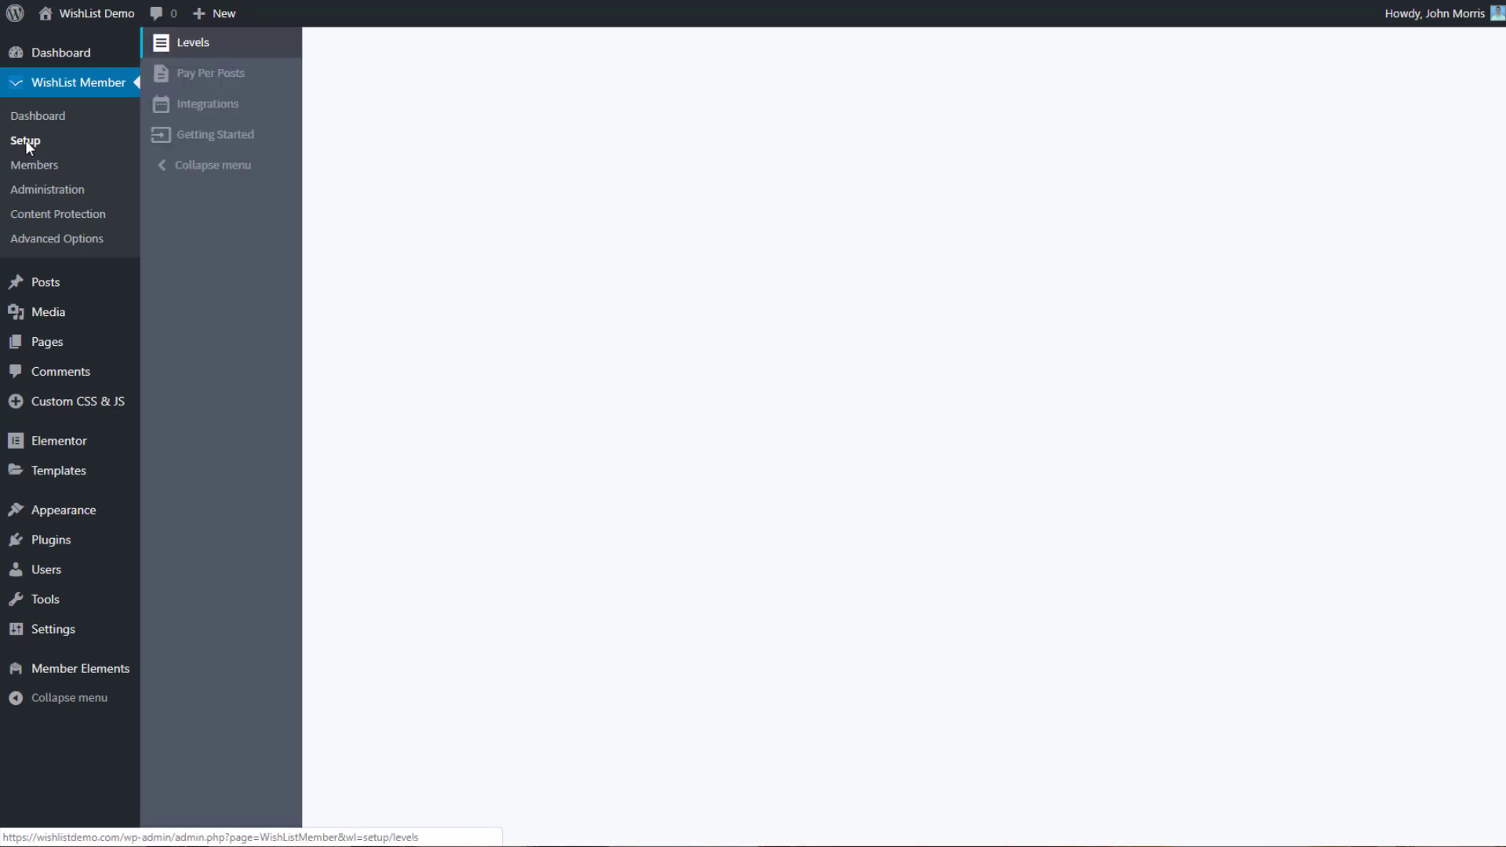
# Step: Start adding a membership level in the Getting Started wizard and name it Demo
pyautogui.click(210, 140)
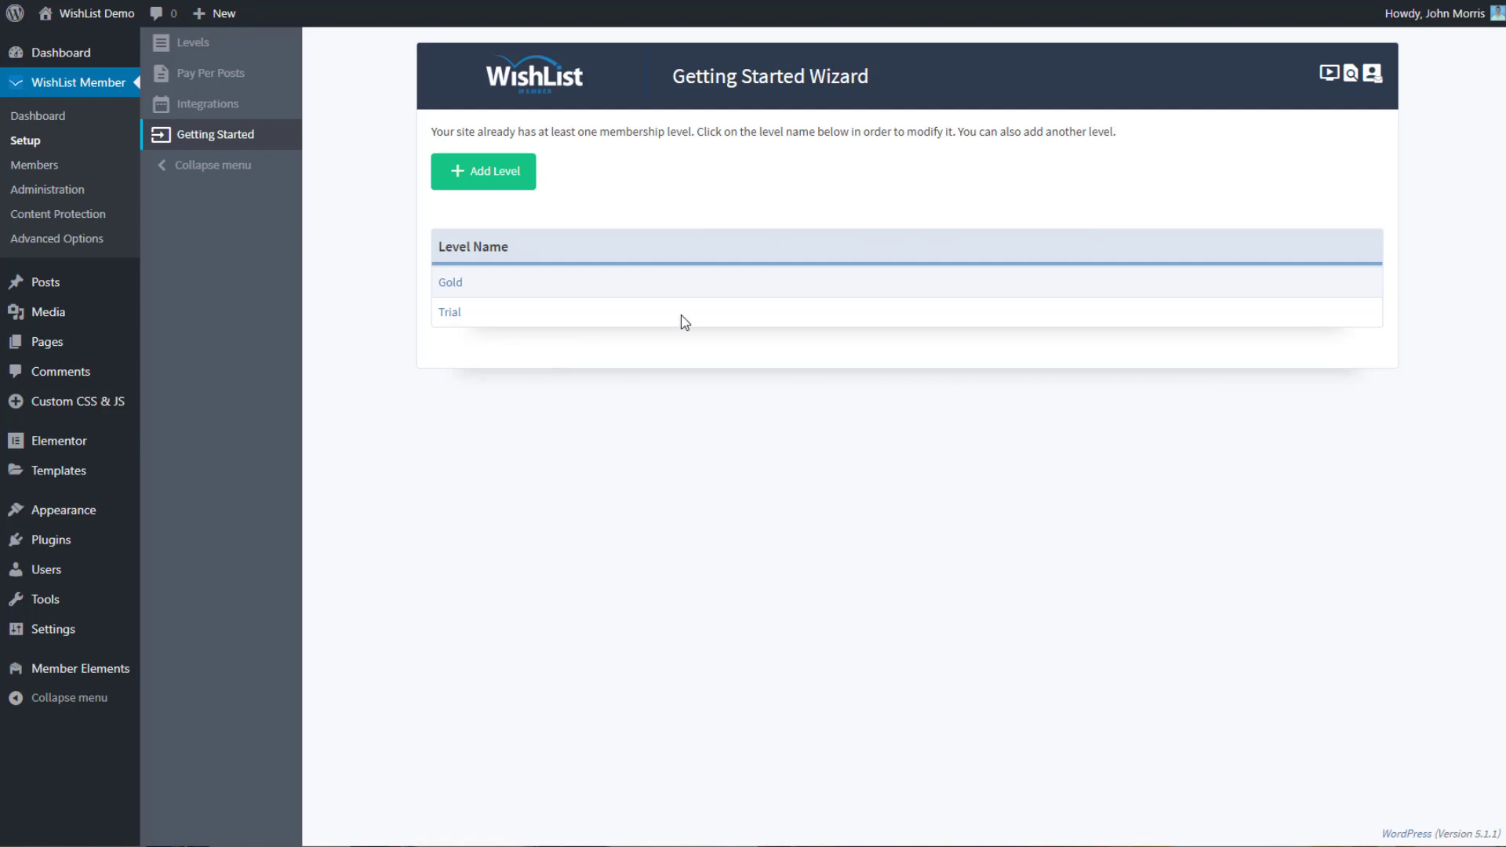
pyautogui.click(481, 175)
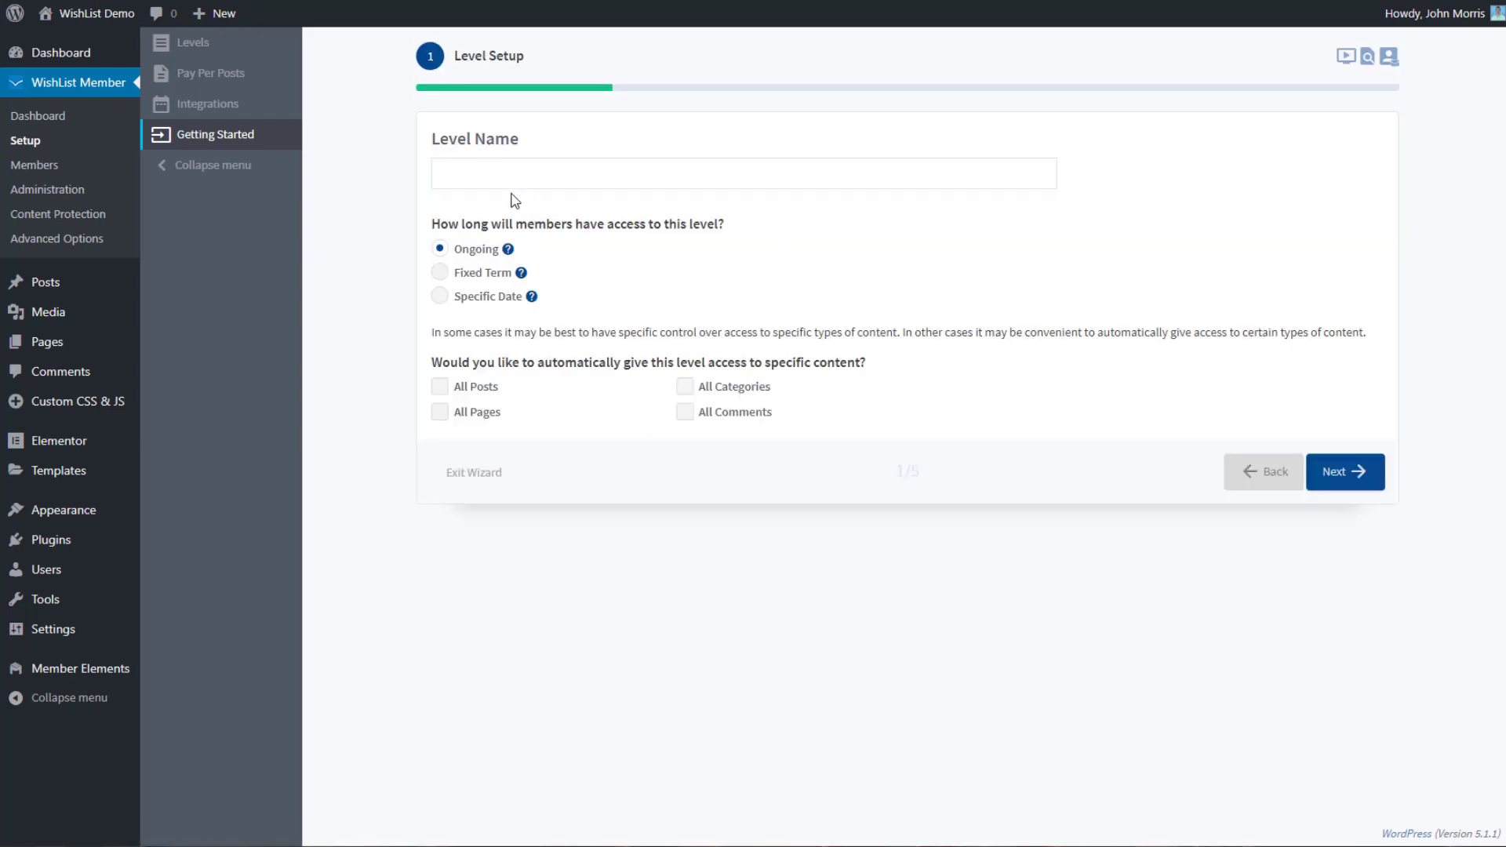
pyautogui.click(498, 172)
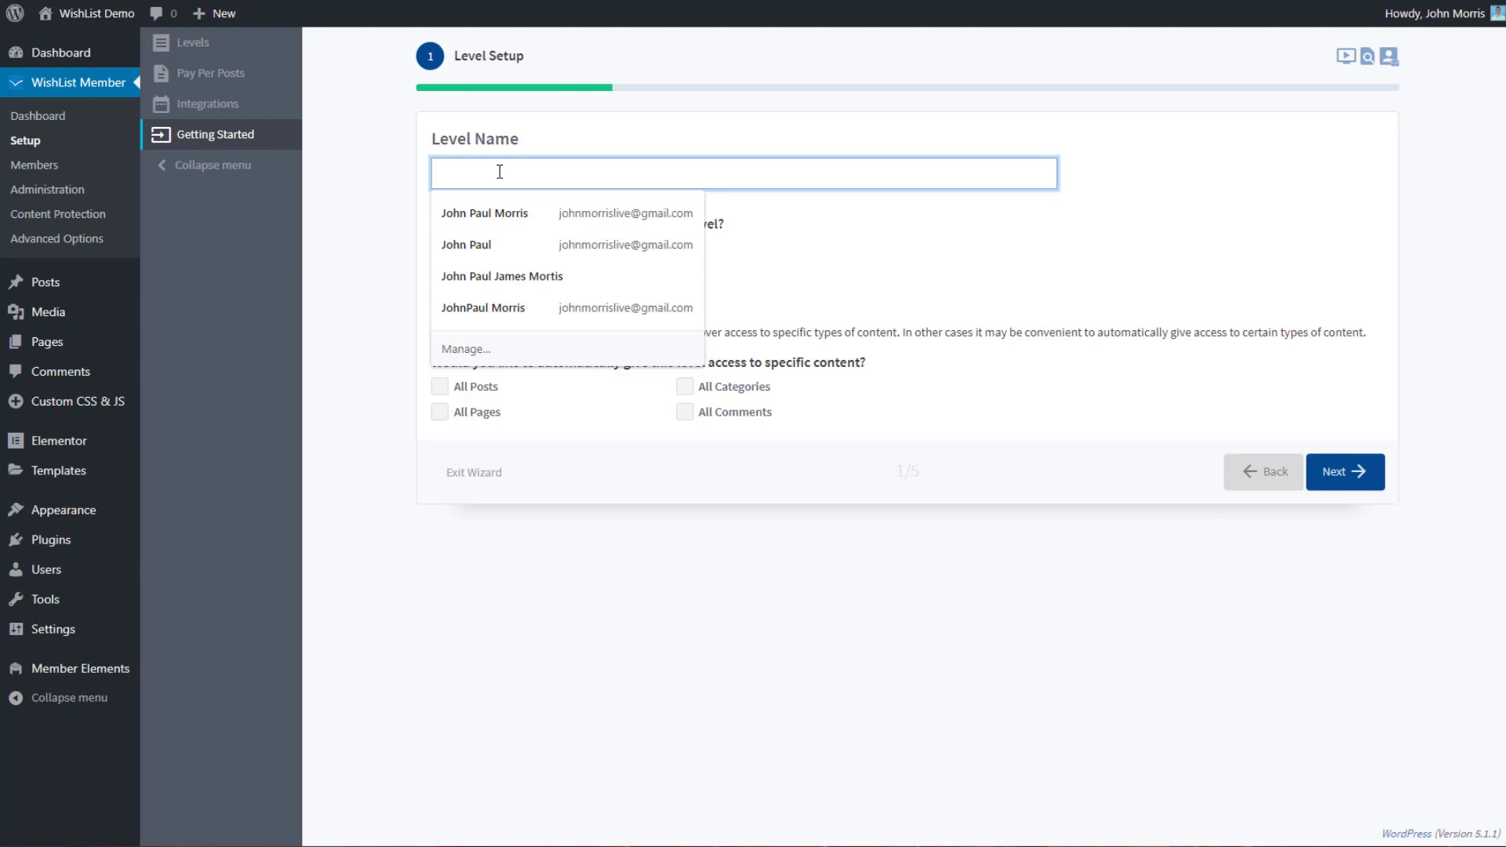
pyautogui.write('Demo')
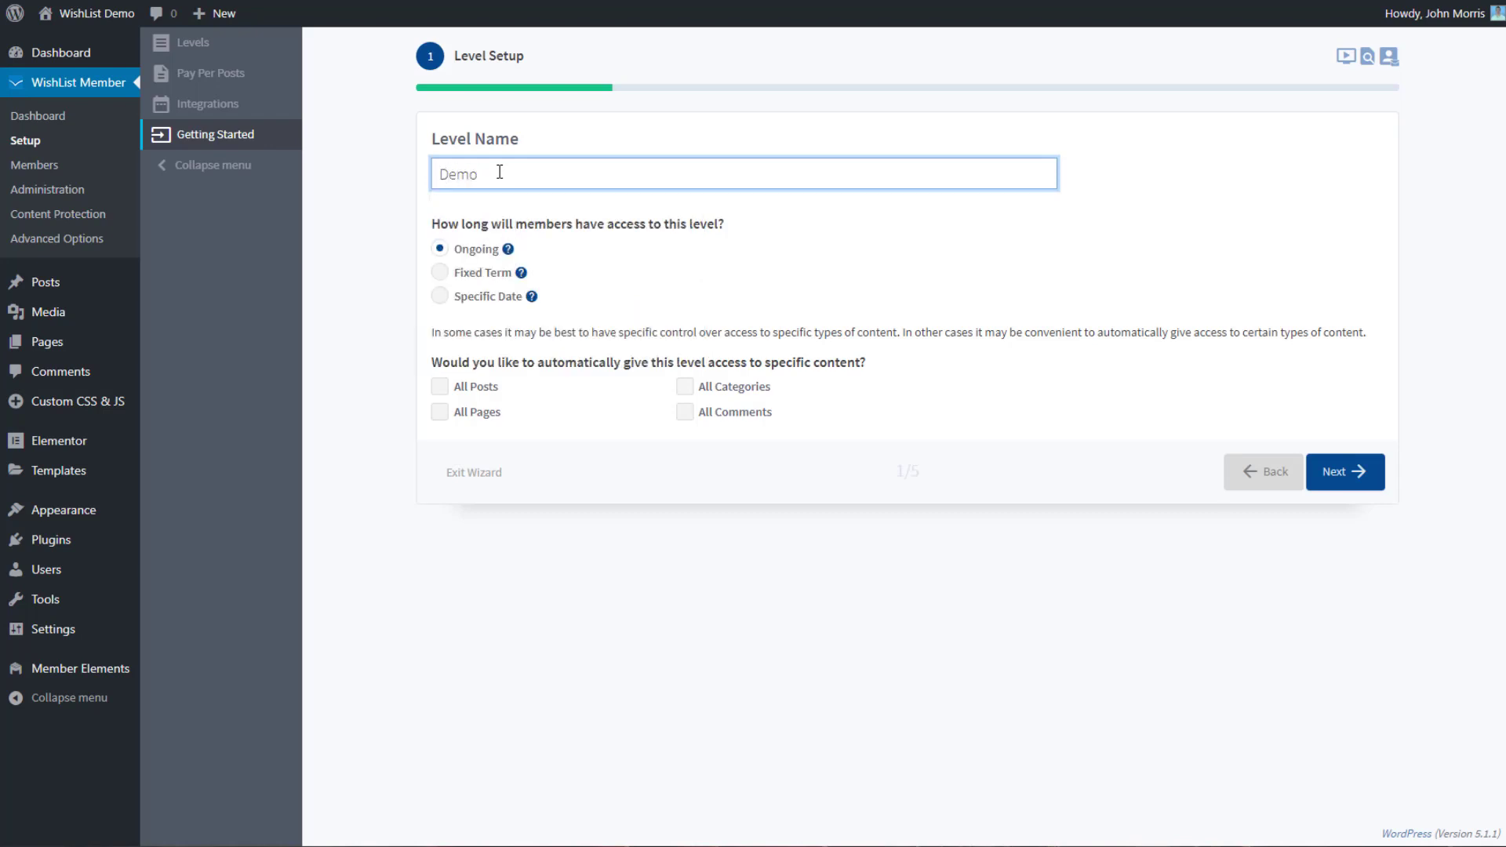
pyautogui.click(921, 273)
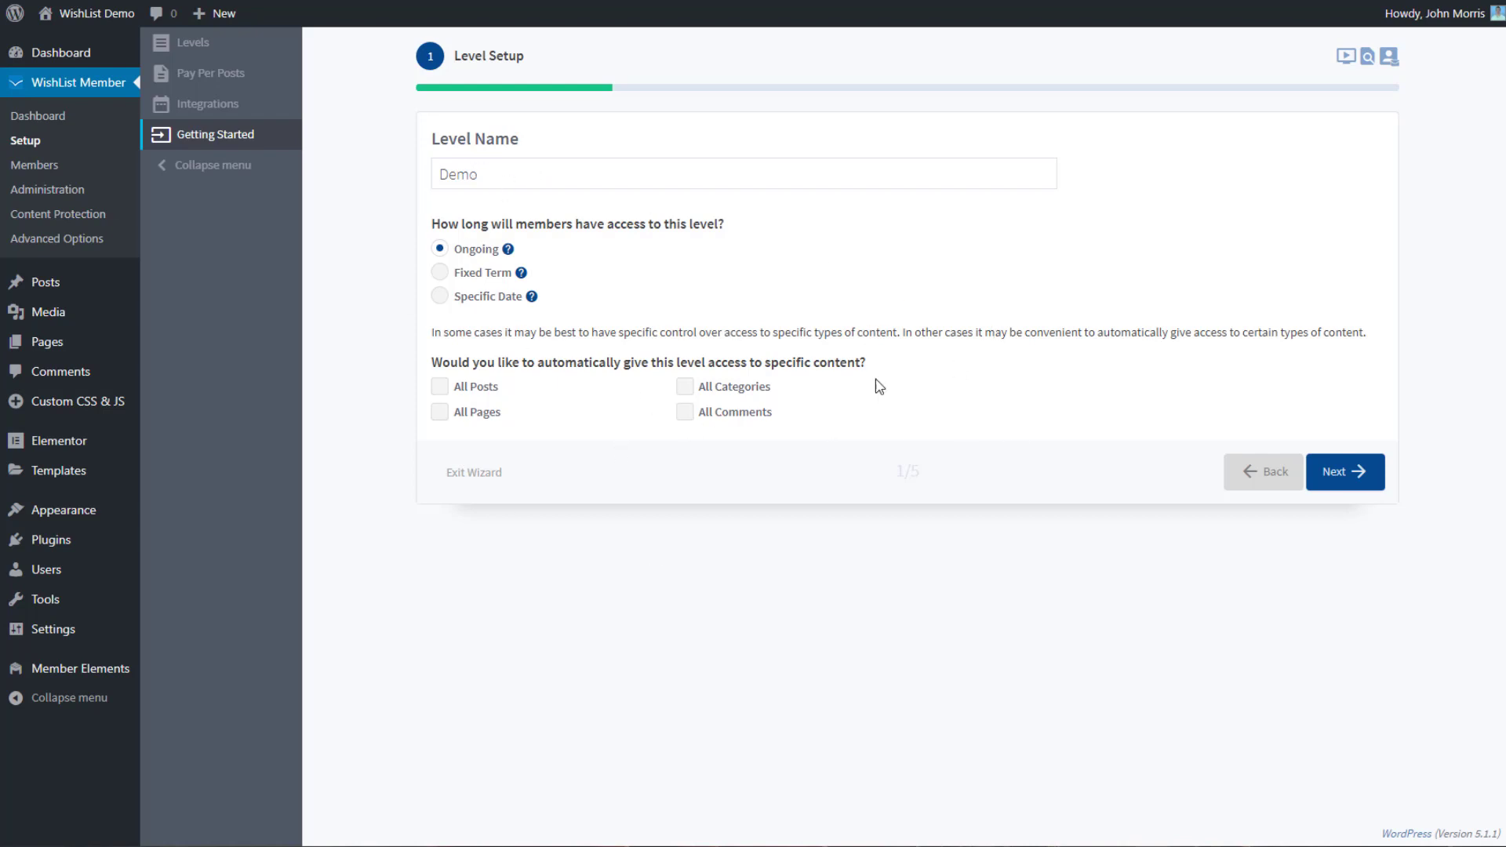
pyautogui.click(439, 386)
pyautogui.click(440, 413)
pyautogui.click(683, 387)
pyautogui.click(685, 412)
pyautogui.click(685, 412)
pyautogui.click(685, 386)
pyautogui.click(440, 412)
pyautogui.click(440, 388)
# Step: Advance through Level Setup and Level Requirements, leaving Require Terms and Conditions disabled for the Demo level
pyautogui.click(1355, 477)
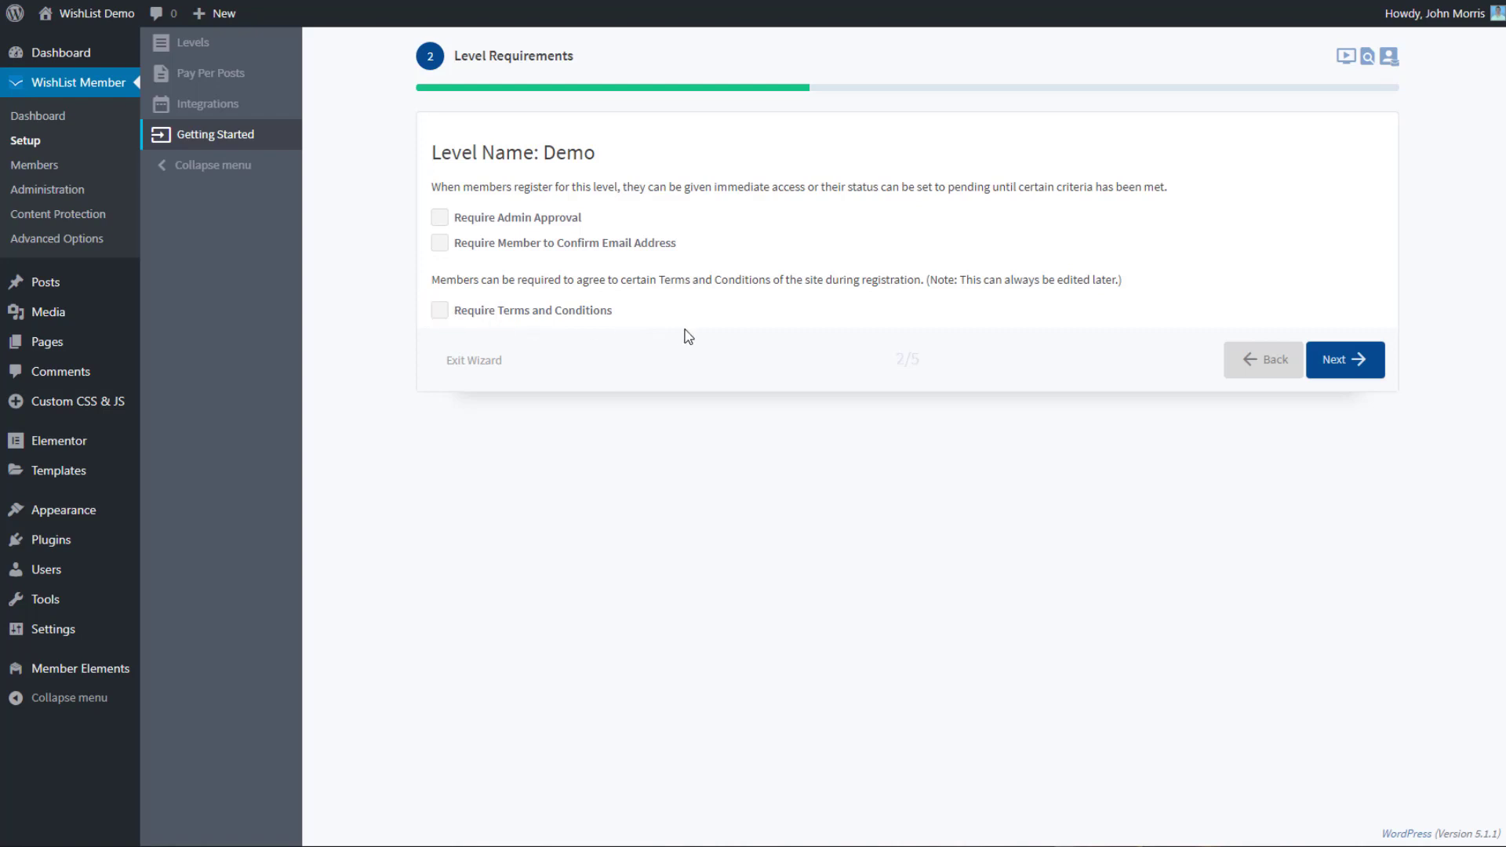
pyautogui.click(440, 311)
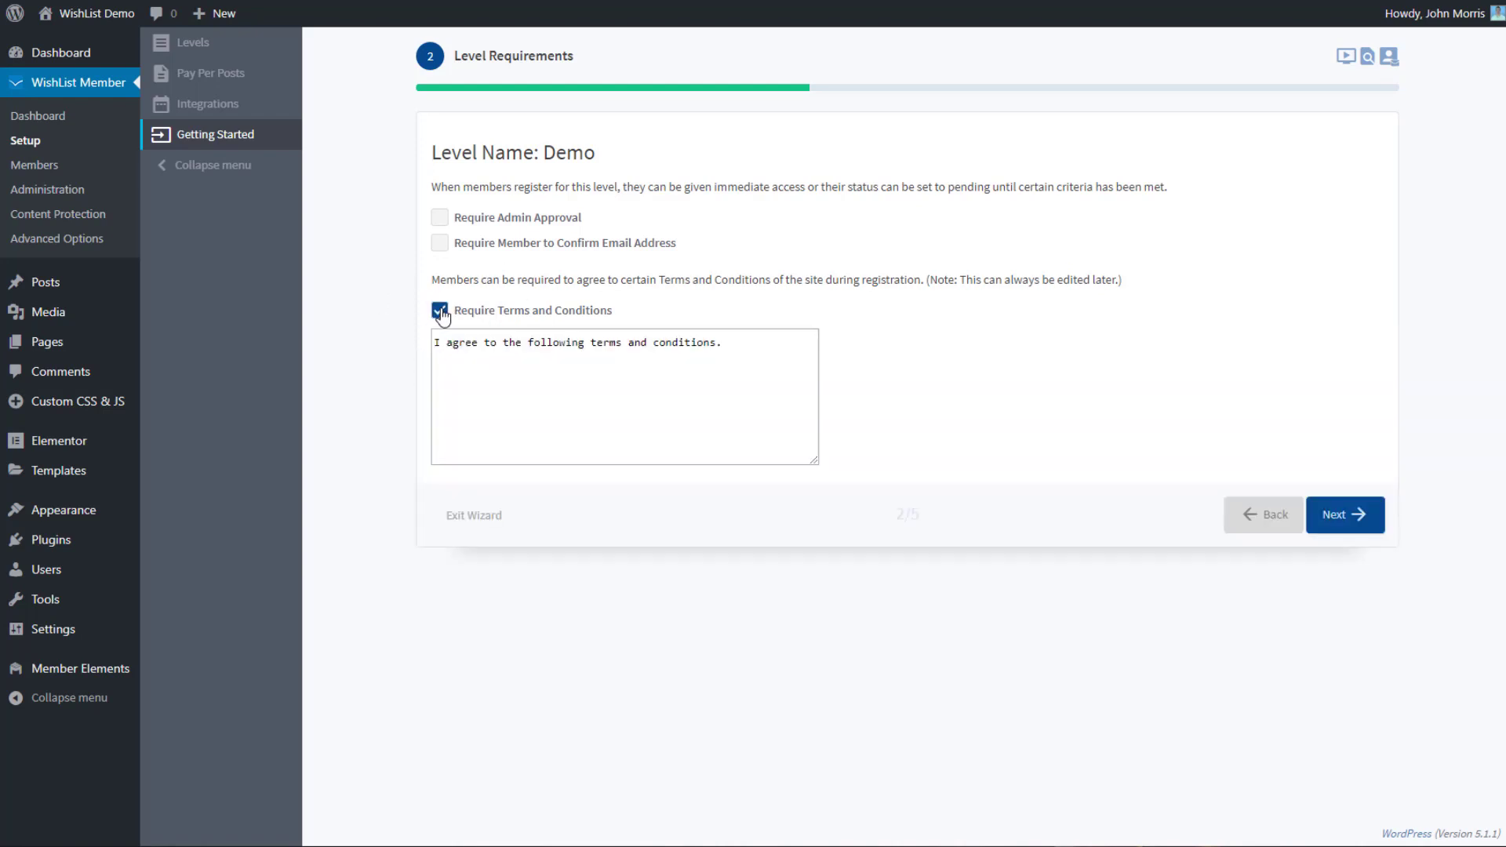
pyautogui.click(689, 380)
pyautogui.click(439, 311)
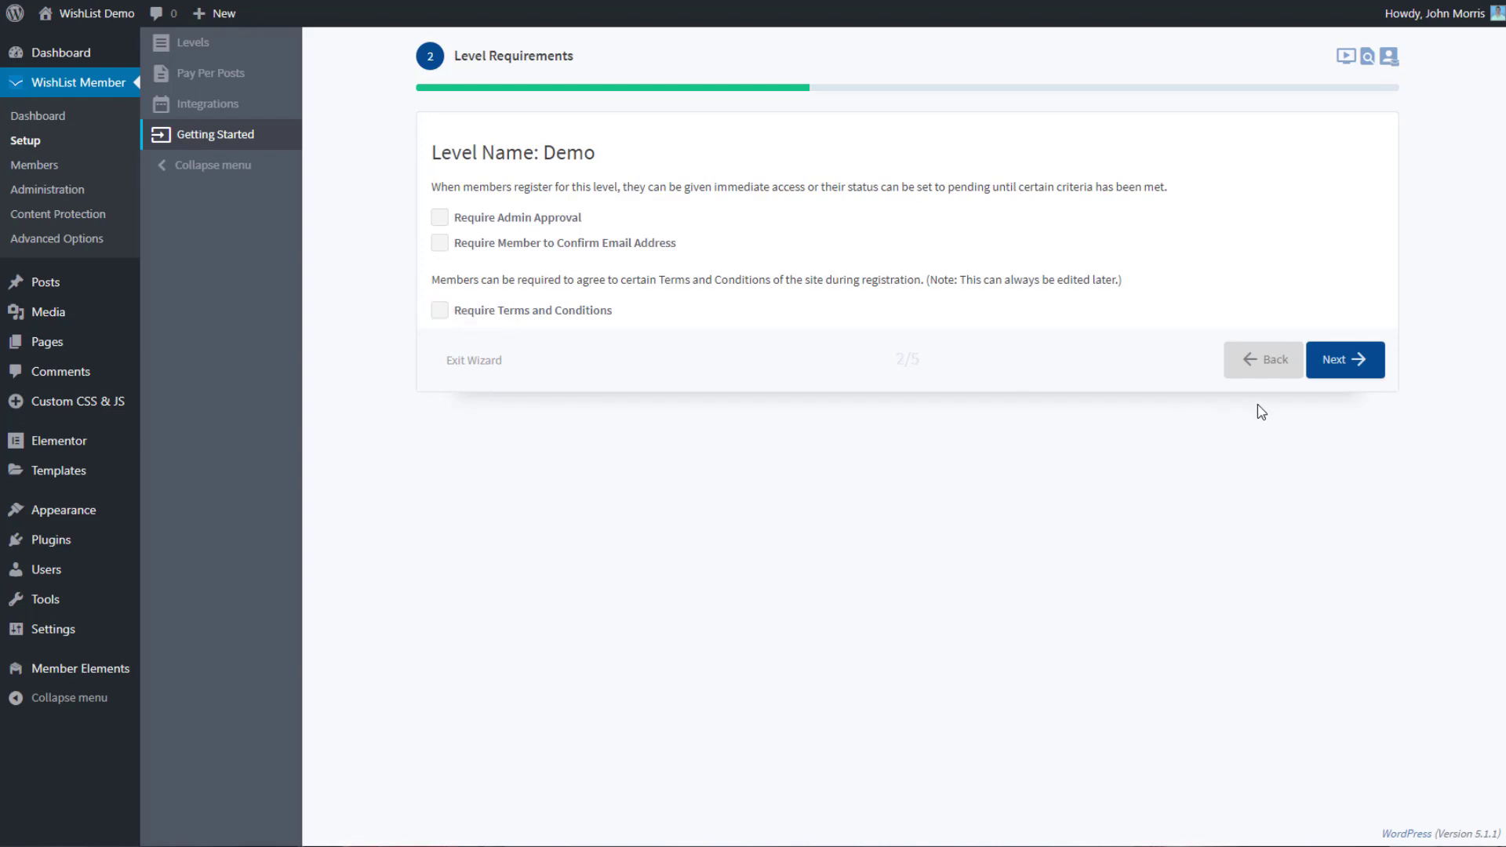
pyautogui.click(1340, 361)
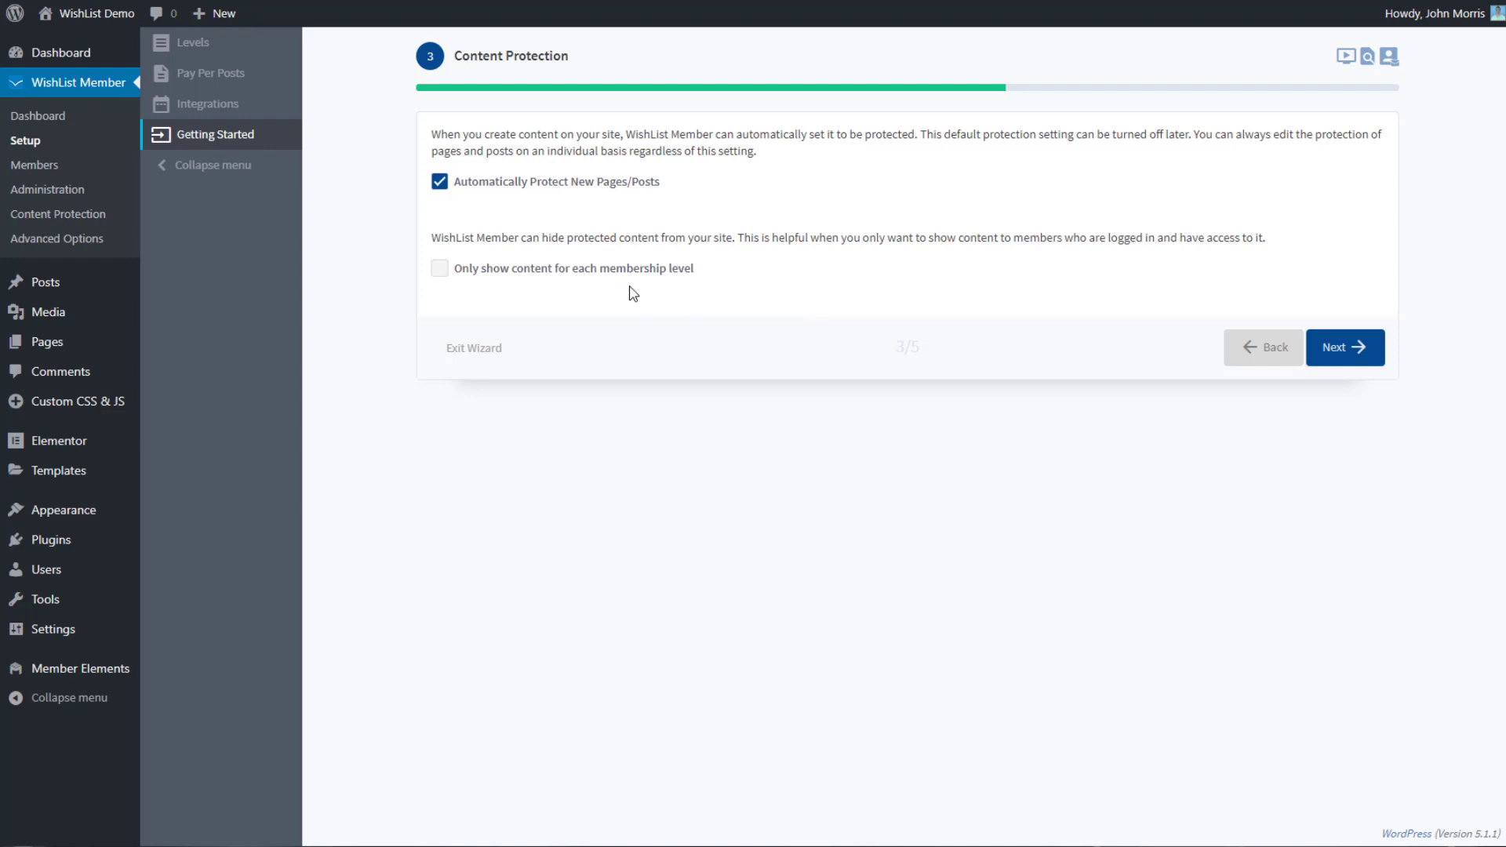
# Step: Complete the Content Protection stage with the option to only show content for each membership level disabled
pyautogui.click(439, 269)
pyautogui.click(440, 269)
pyautogui.click(1360, 355)
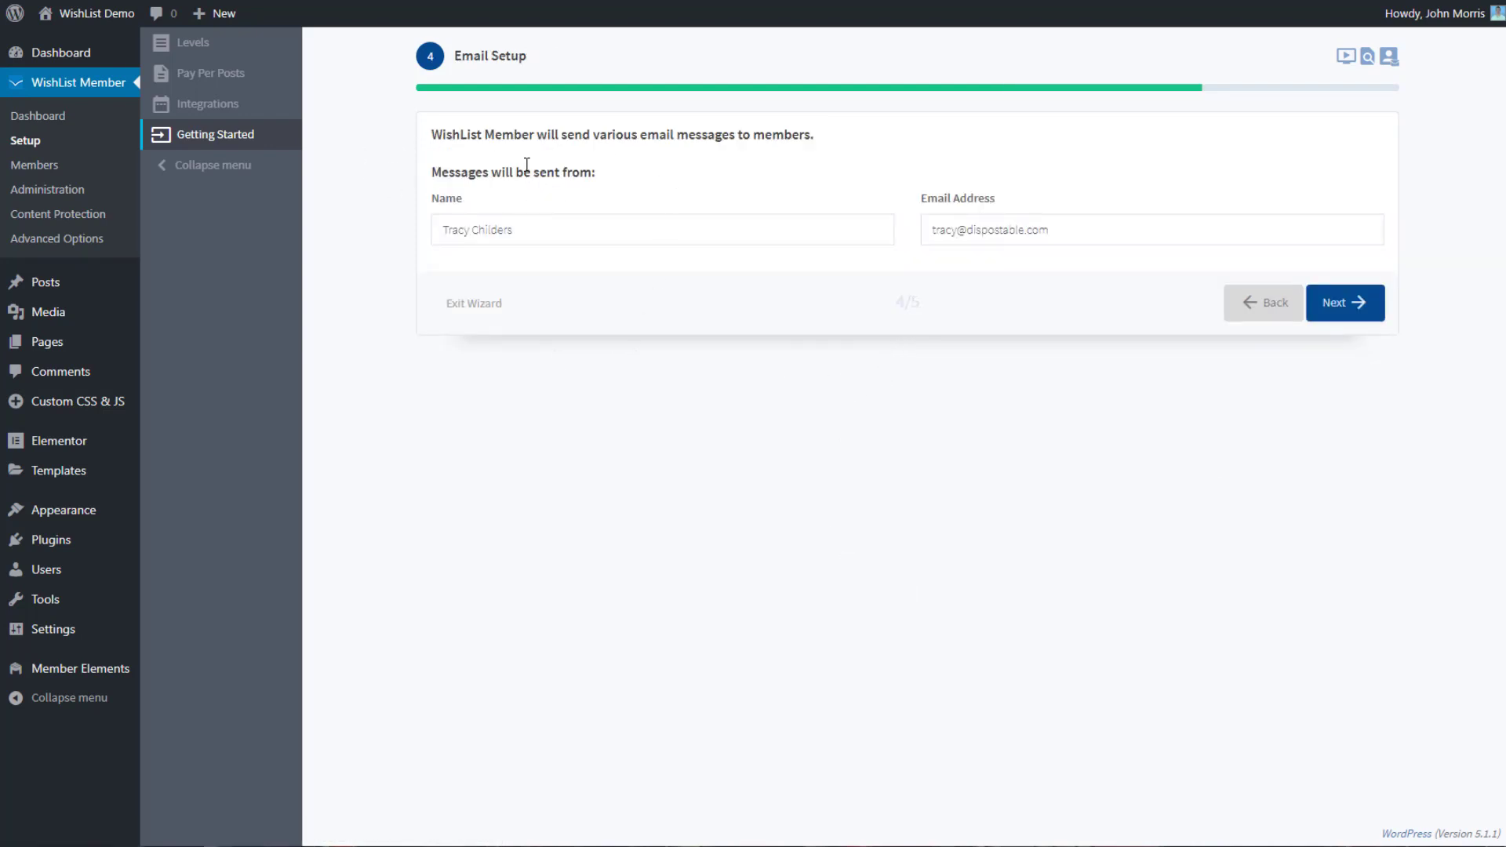
pyautogui.doubleClick(530, 230)
pyautogui.click(673, 308)
pyautogui.click(560, 225)
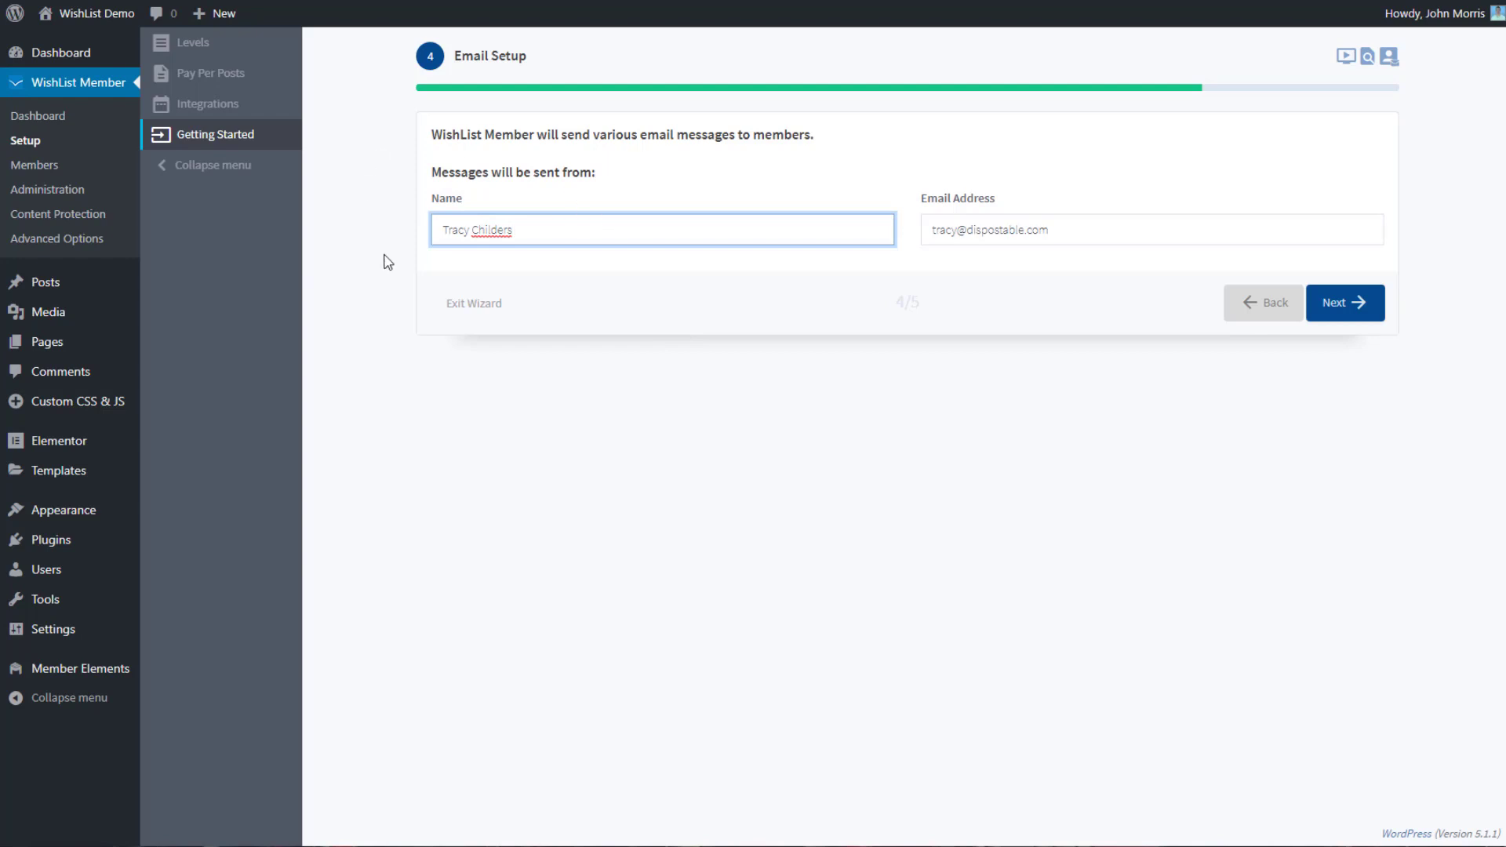
pyautogui.moveTo(548, 232); pyautogui.dragTo(416, 233)
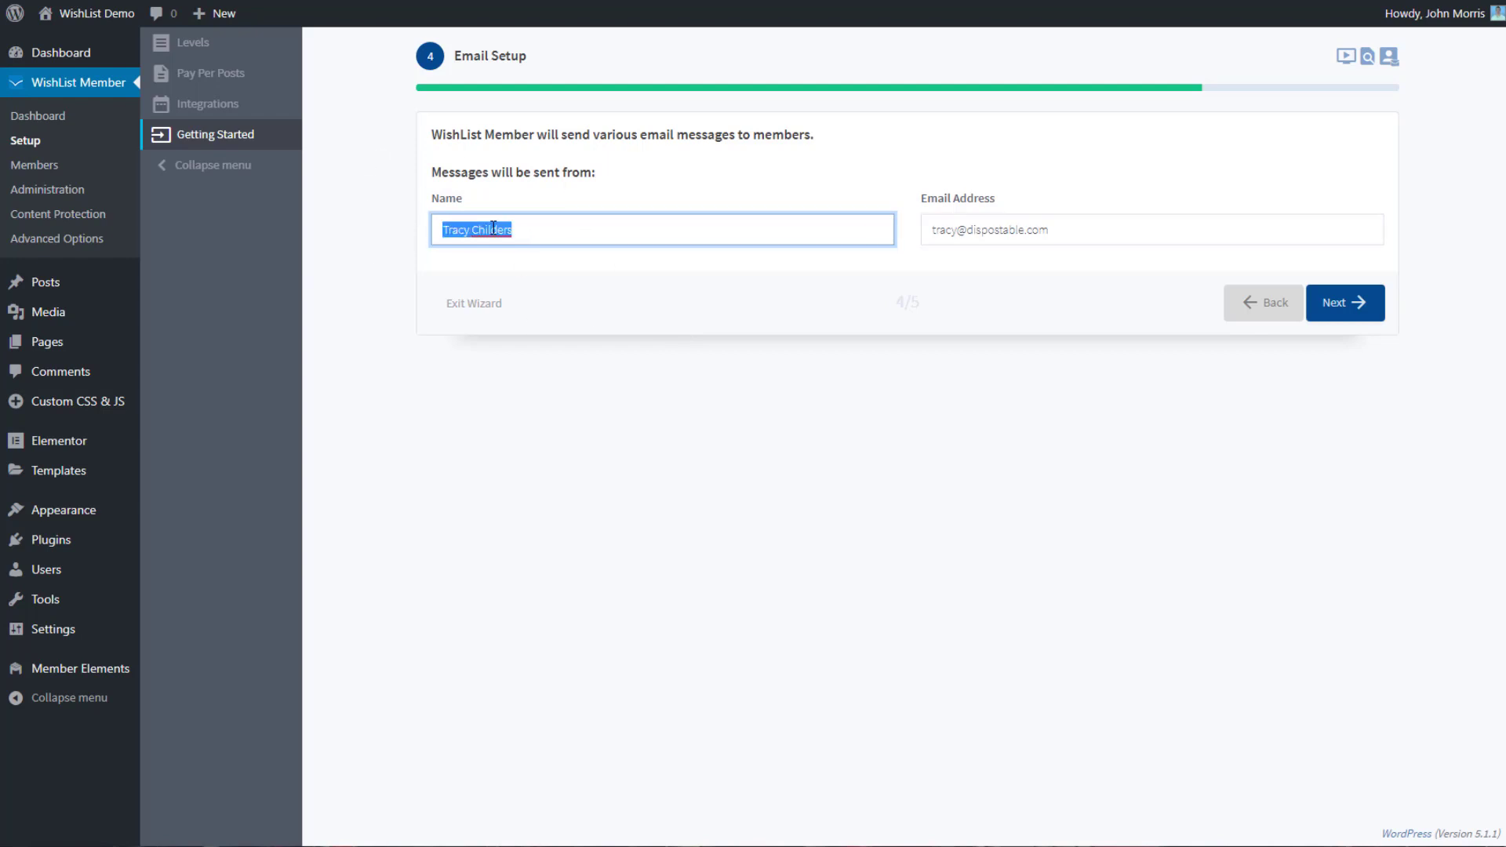
pyautogui.click(542, 227)
pyautogui.moveTo(514, 228); pyautogui.dragTo(422, 232)
pyautogui.click(536, 228)
pyautogui.moveTo(512, 231); pyautogui.dragTo(432, 244)
# Step: Accept the existing email sender details and choose PayPal Checkout as the payment provider integration
pyautogui.click(1373, 312)
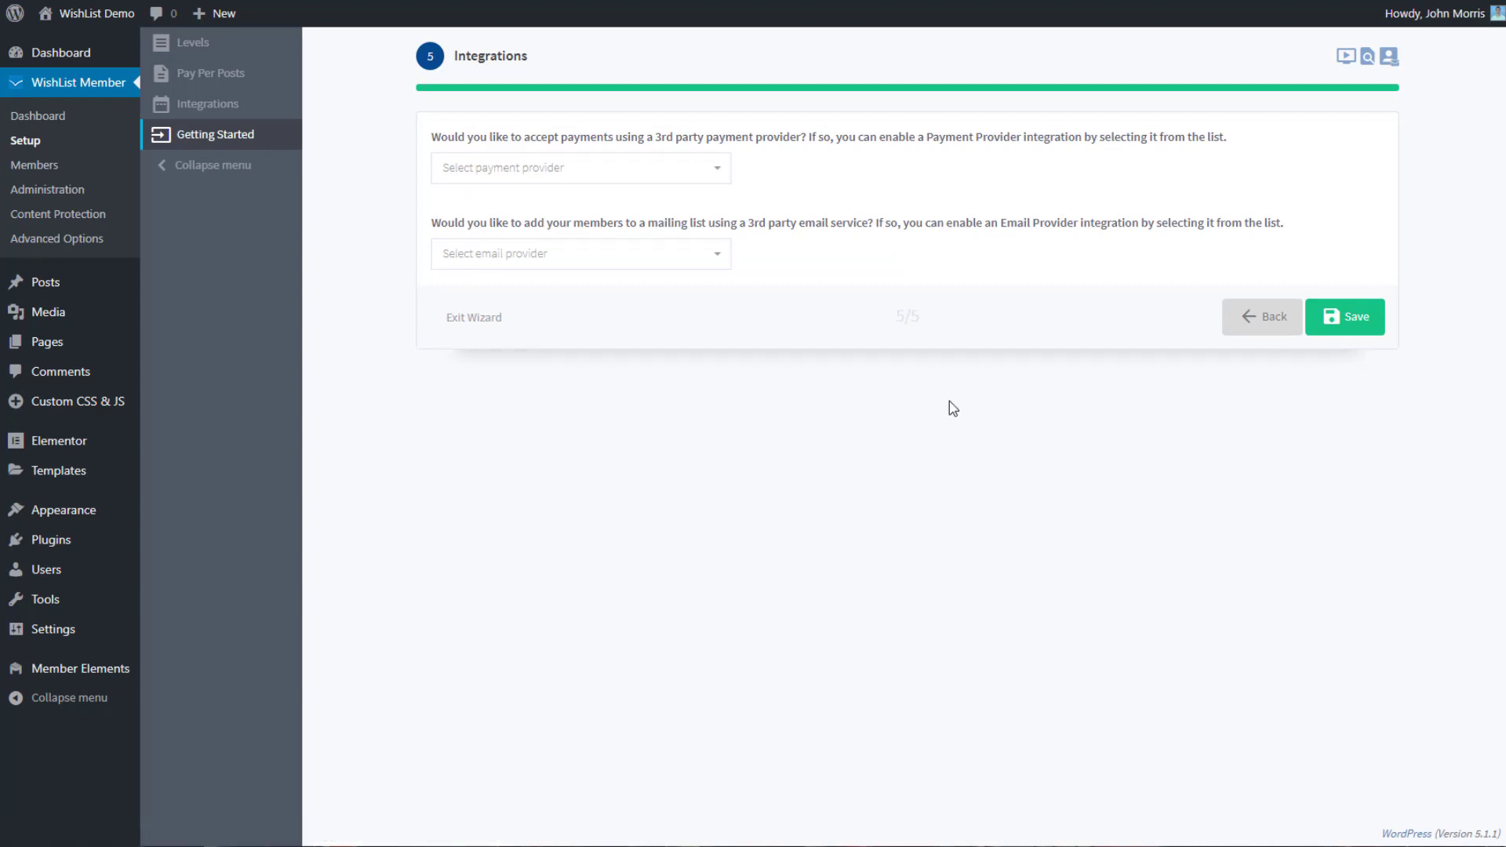
pyautogui.click(701, 183)
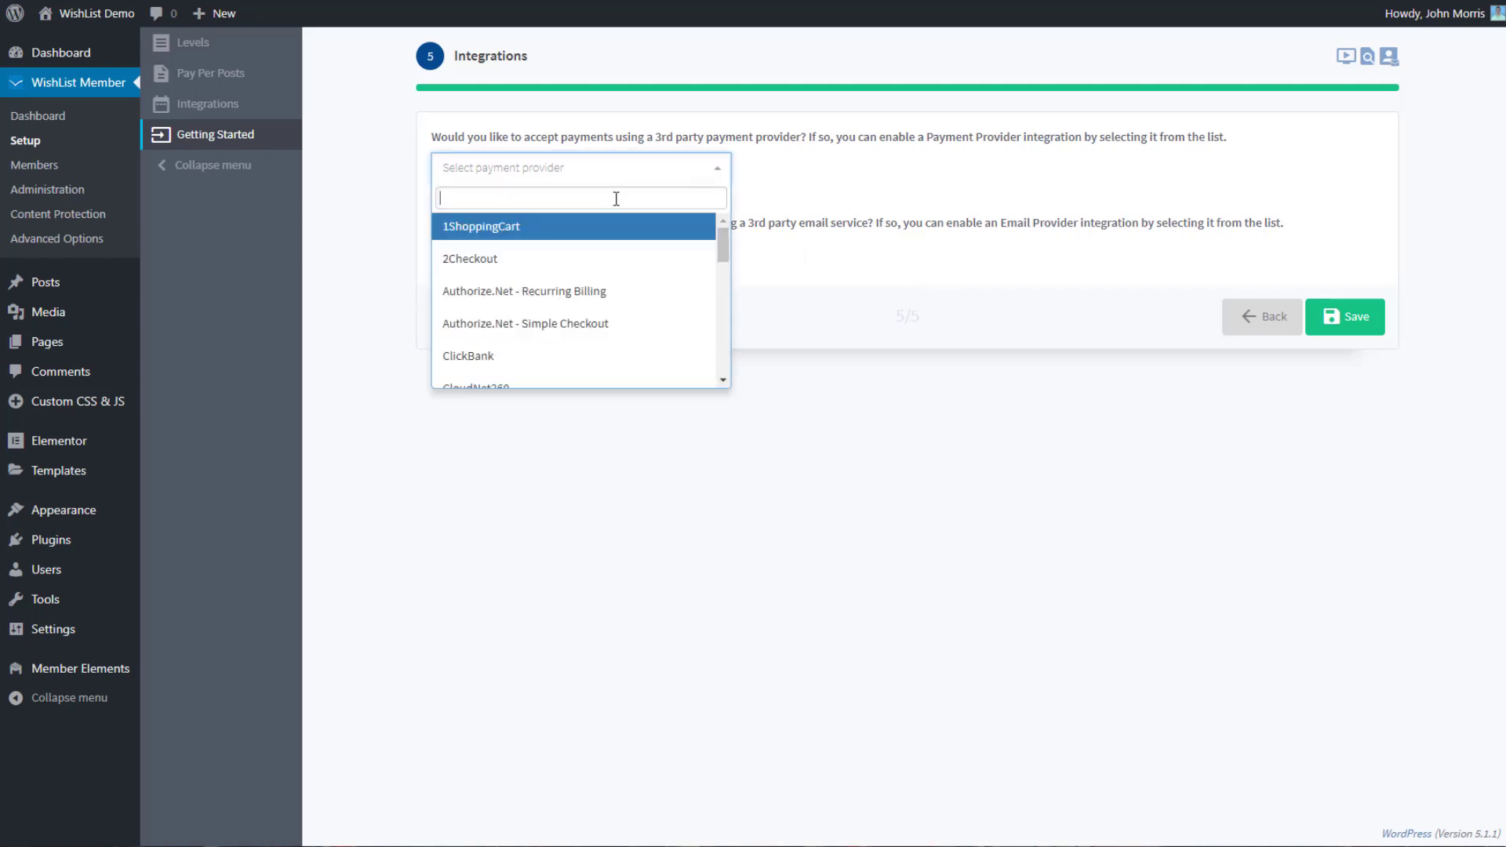
pyautogui.scroll(-5, 604, 341)
pyautogui.scroll(-1, 607, 345)
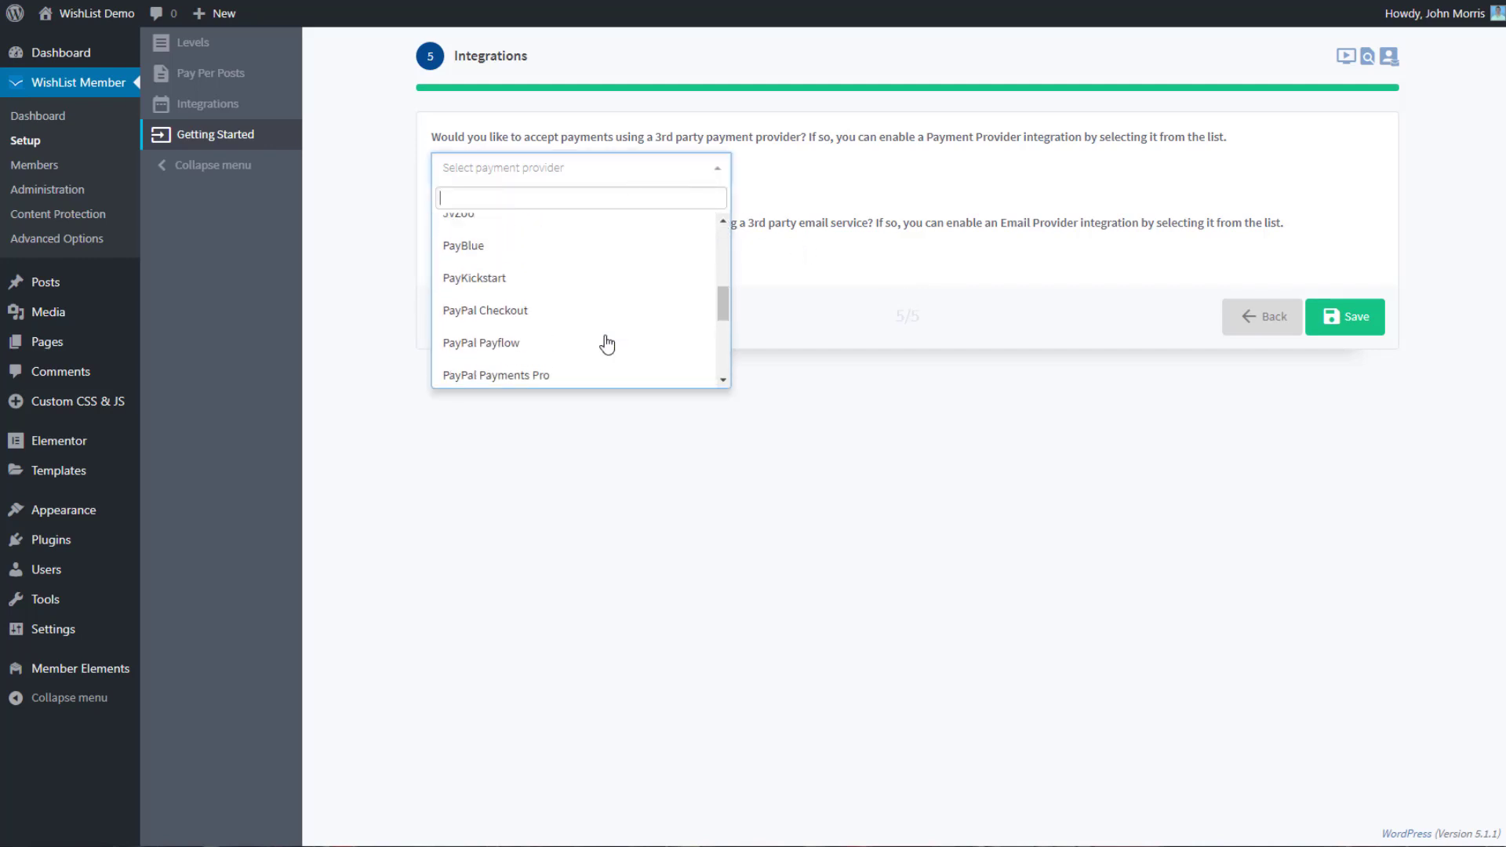
pyautogui.scroll(4, 607, 345)
pyautogui.scroll(-3, 606, 345)
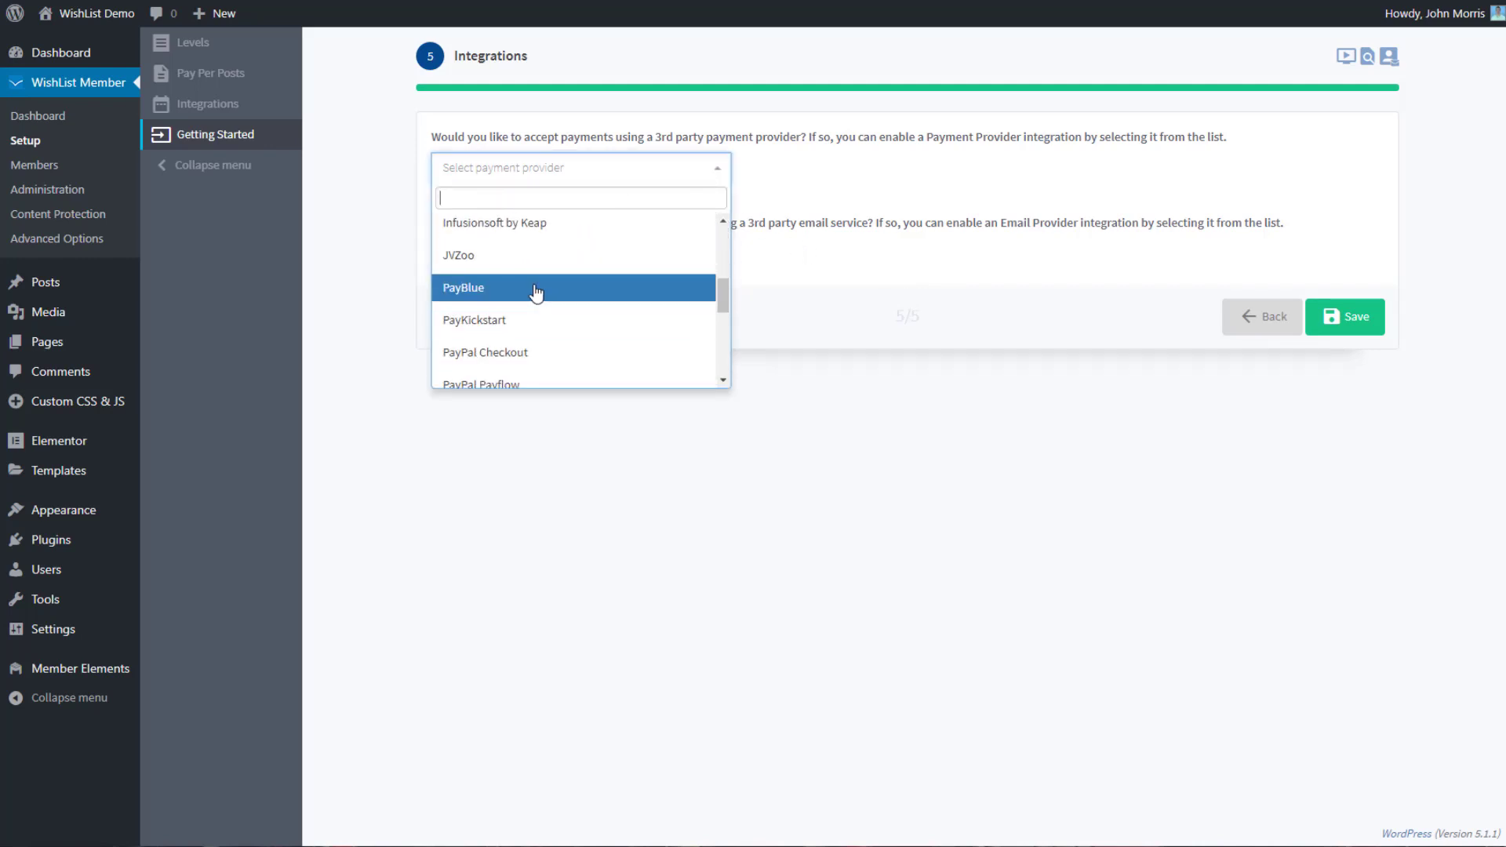
pyautogui.scroll(-2, 531, 325)
pyautogui.click(511, 264)
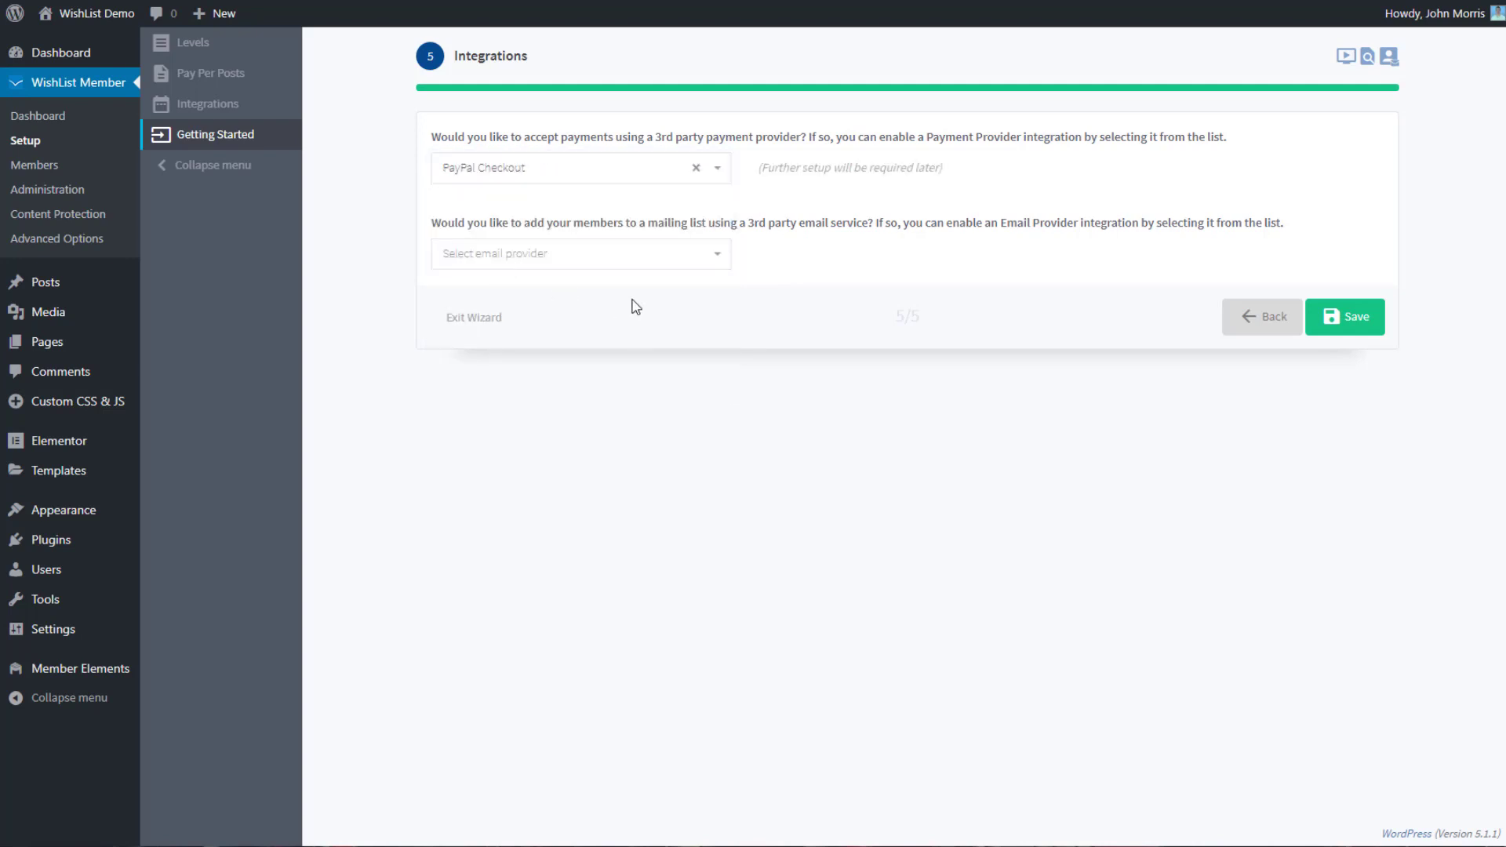
# Step: Choose AWeber as the email provider integration and save the wizard setup
pyautogui.click(674, 257)
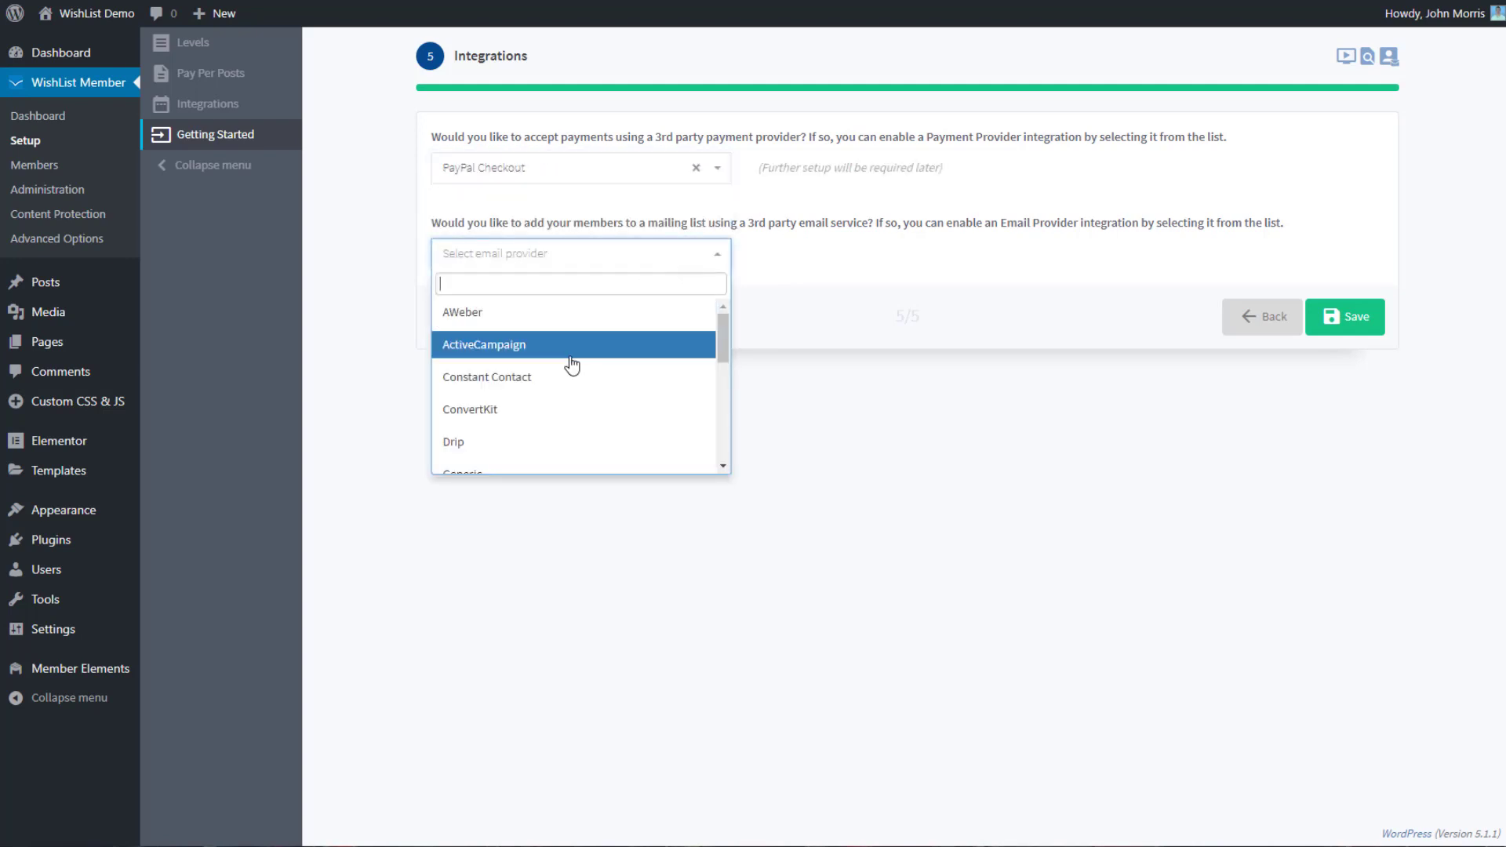
pyautogui.click(584, 313)
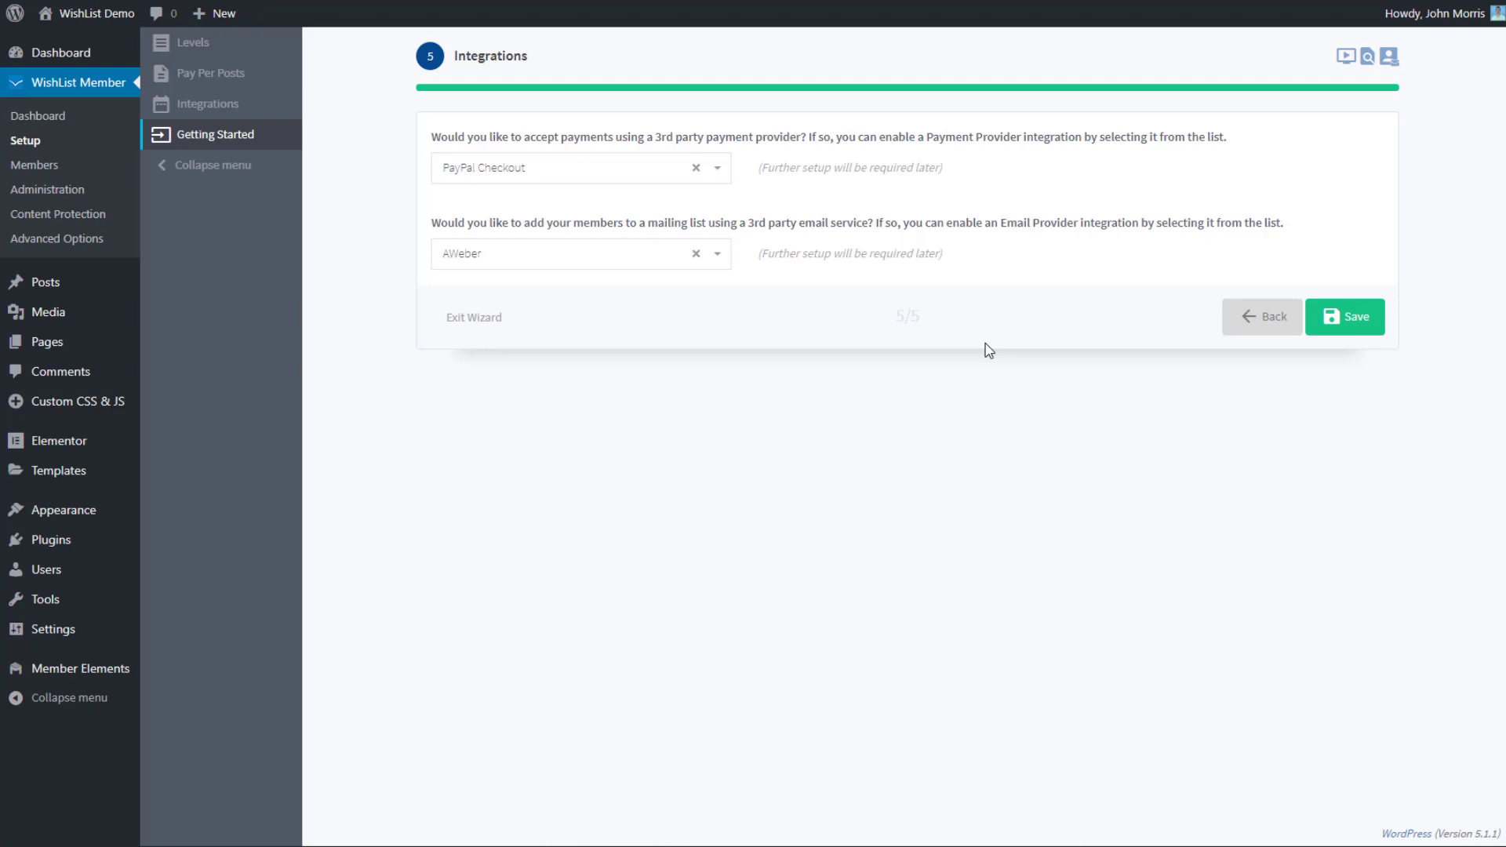
pyautogui.click(1370, 319)
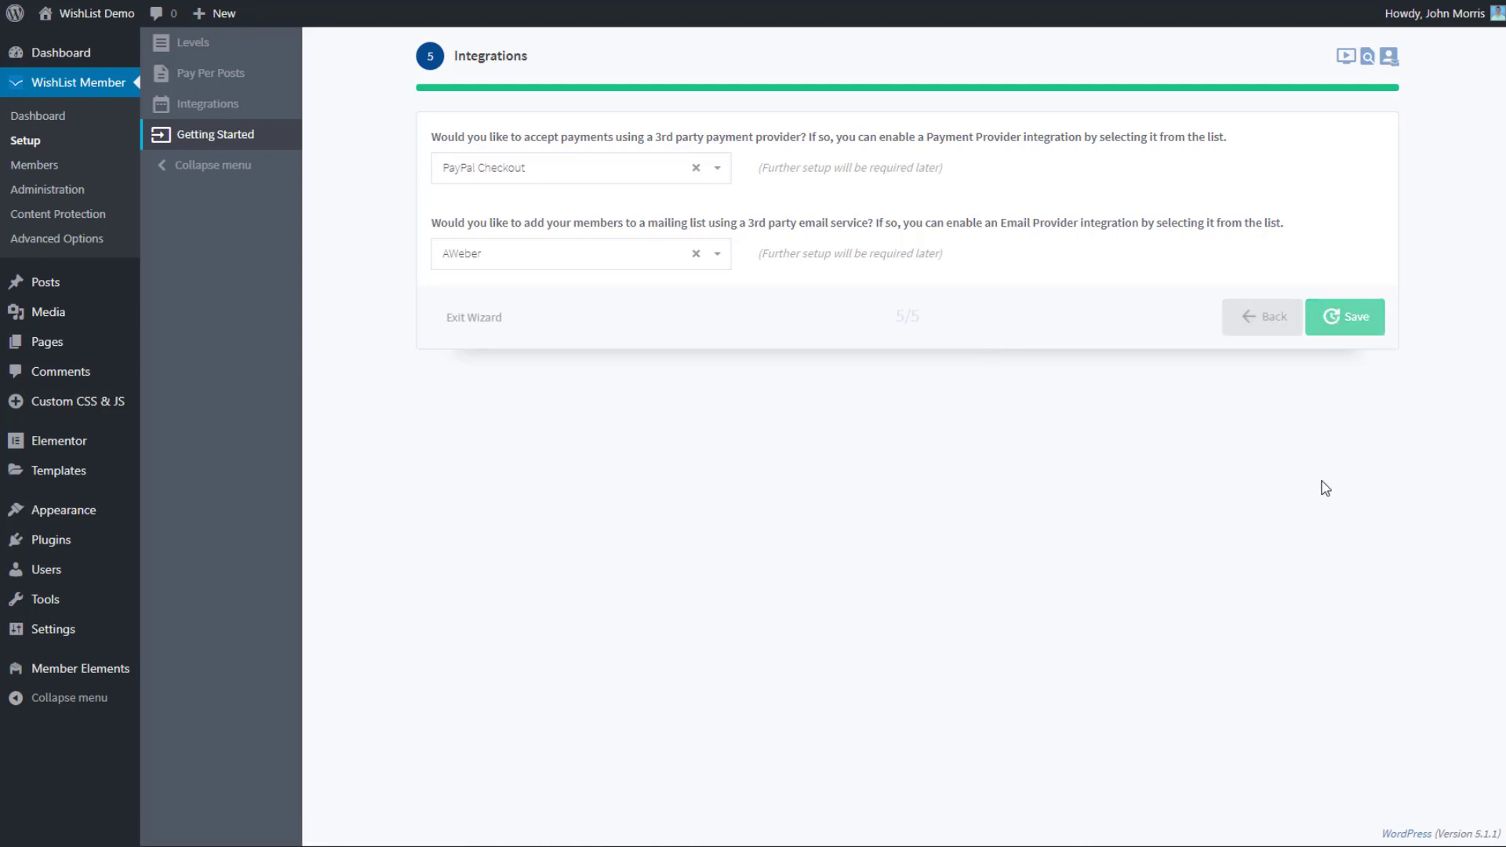